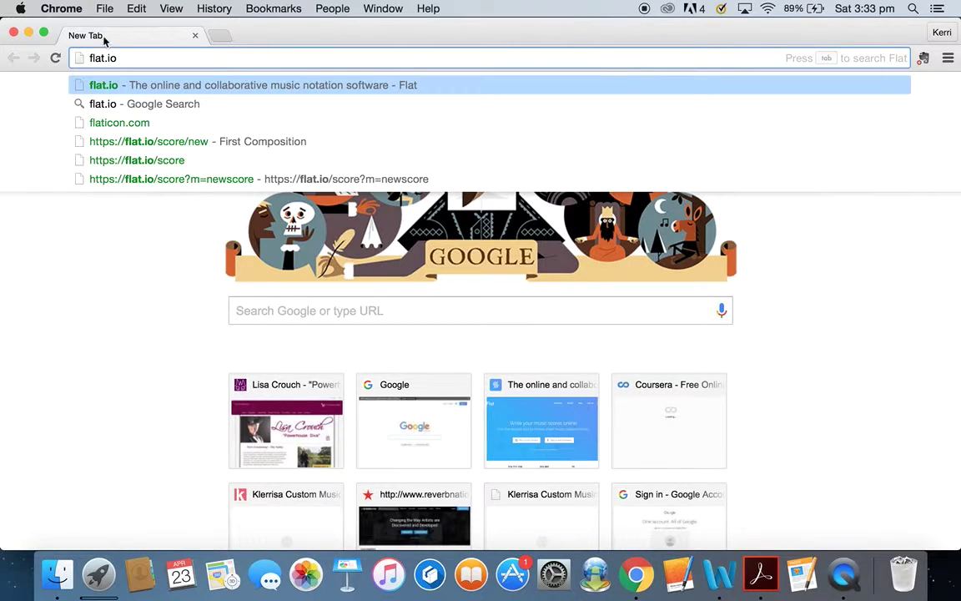
Step: Load the flat.io website in the new Chrome tab
key(Return)
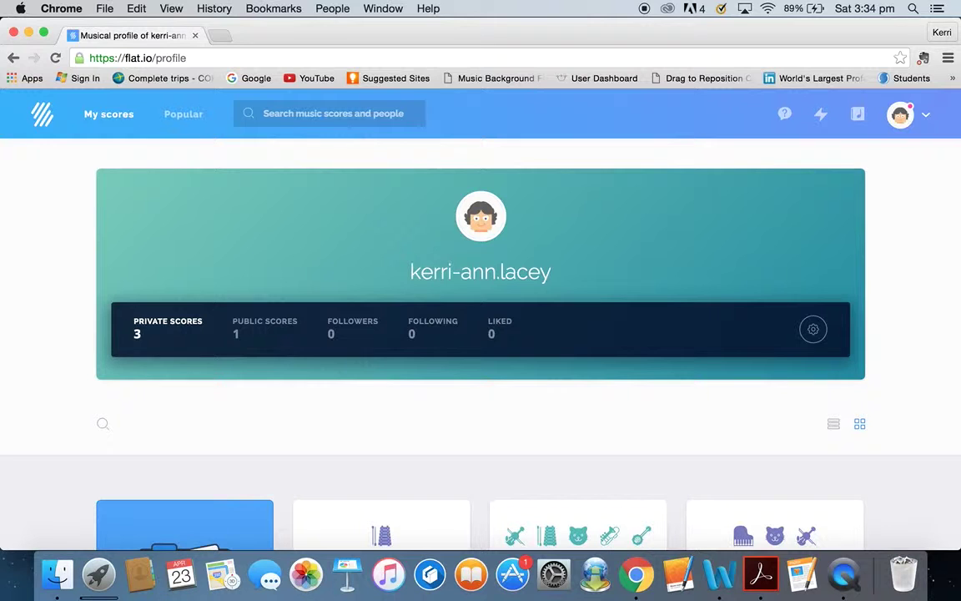
Step: Create a new private score titled 'First composition' and continue to instrument selection
scroll(481, 334, down, 2)
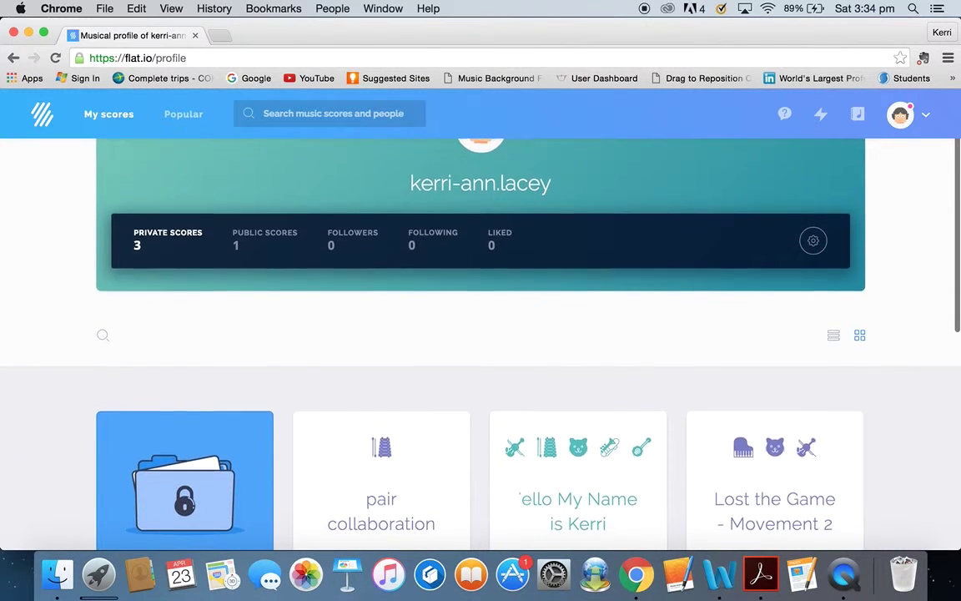
scroll(480, 334, up, 2)
scroll(480, 334, down, 2)
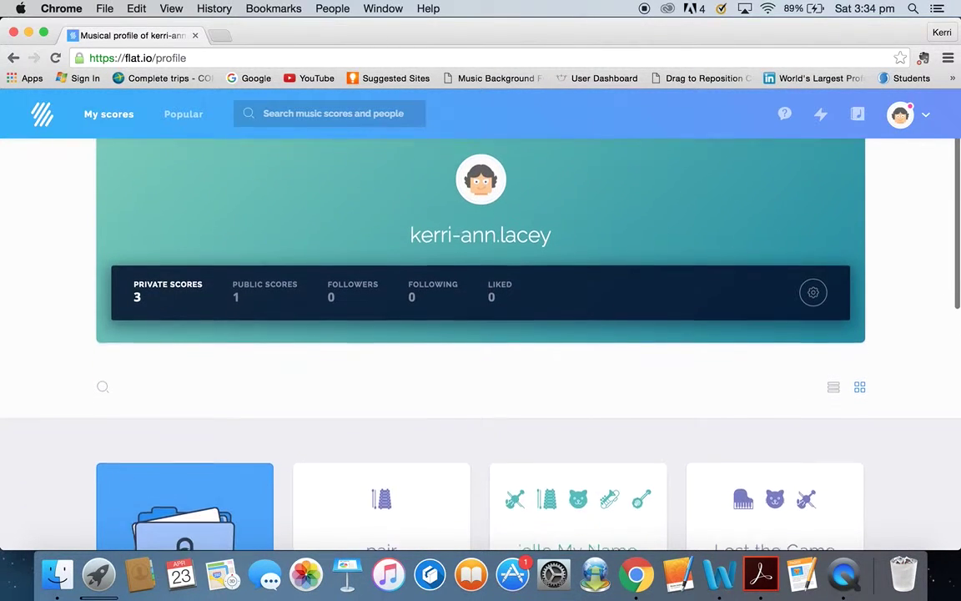
scroll(480, 333, down, 3)
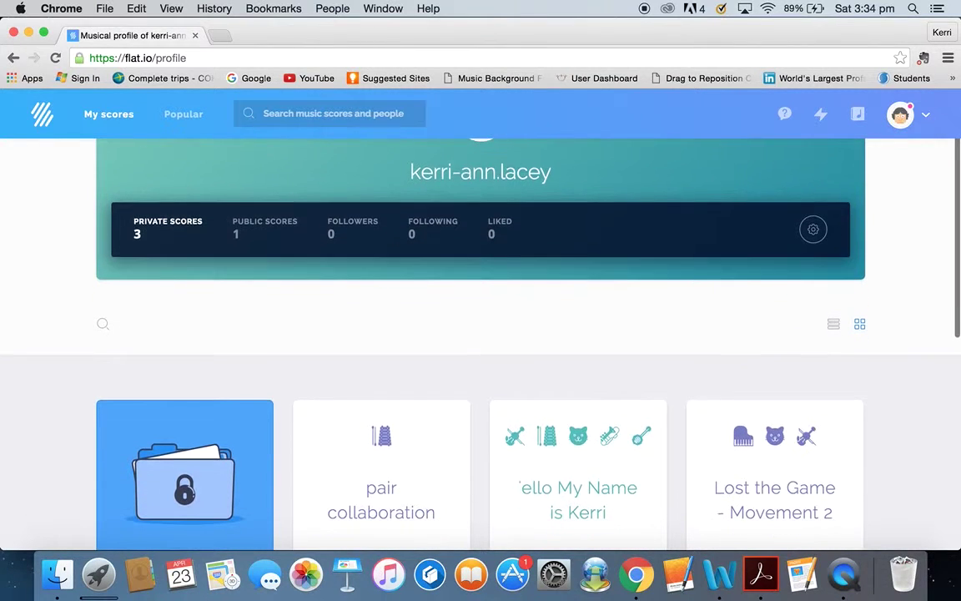
scroll(481, 334, down, 3)
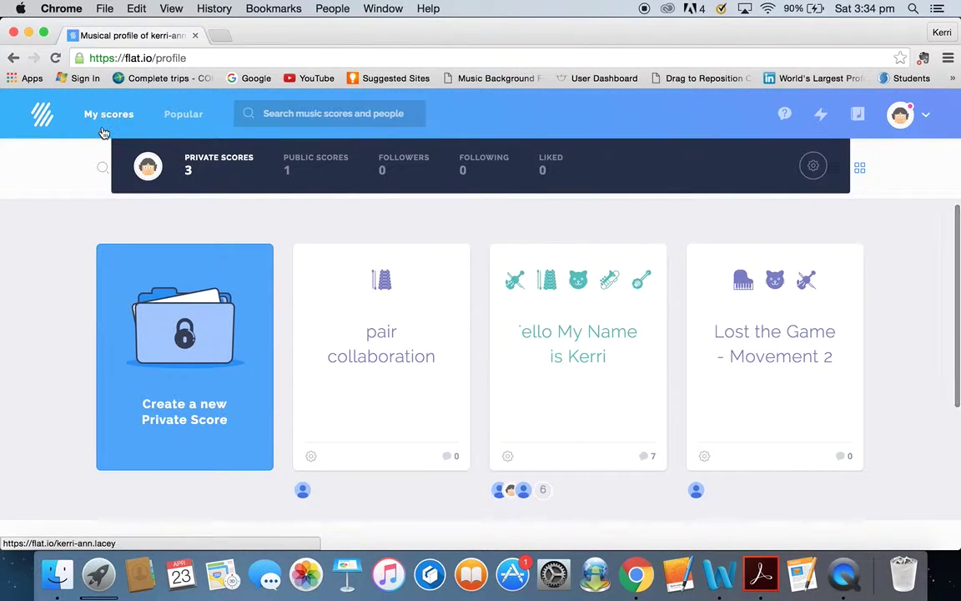
click(202, 358)
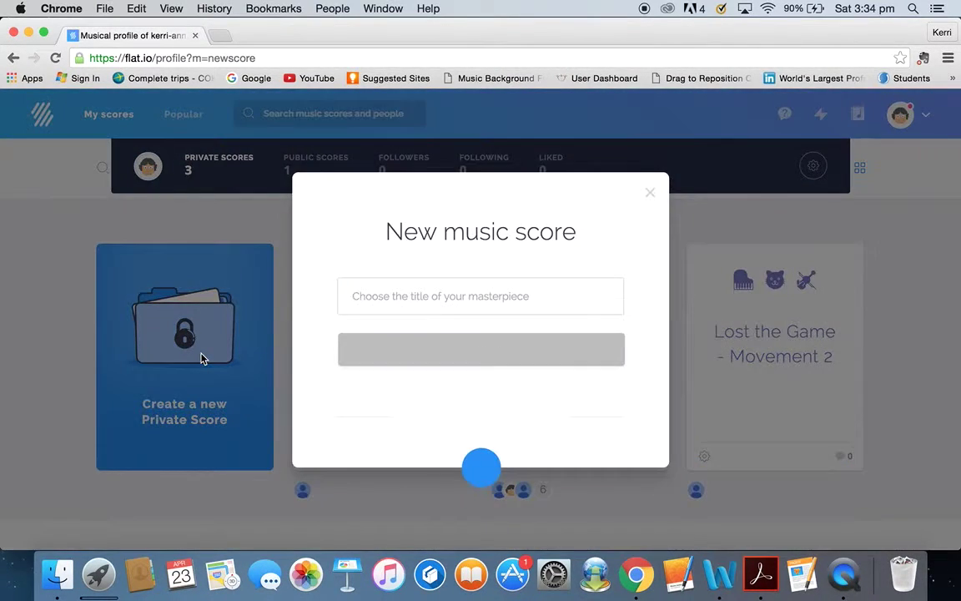
text(Fir)
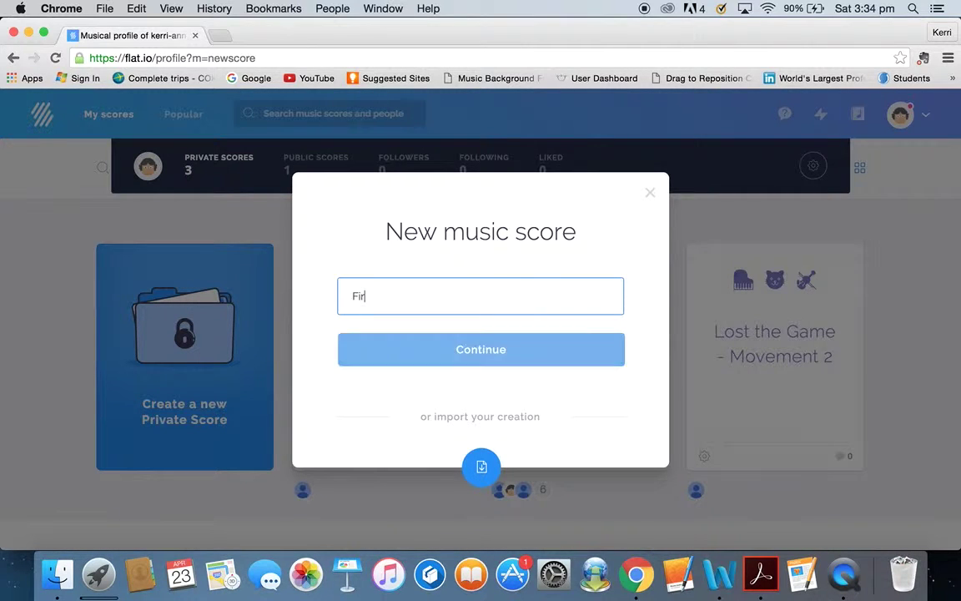
text(st composition)
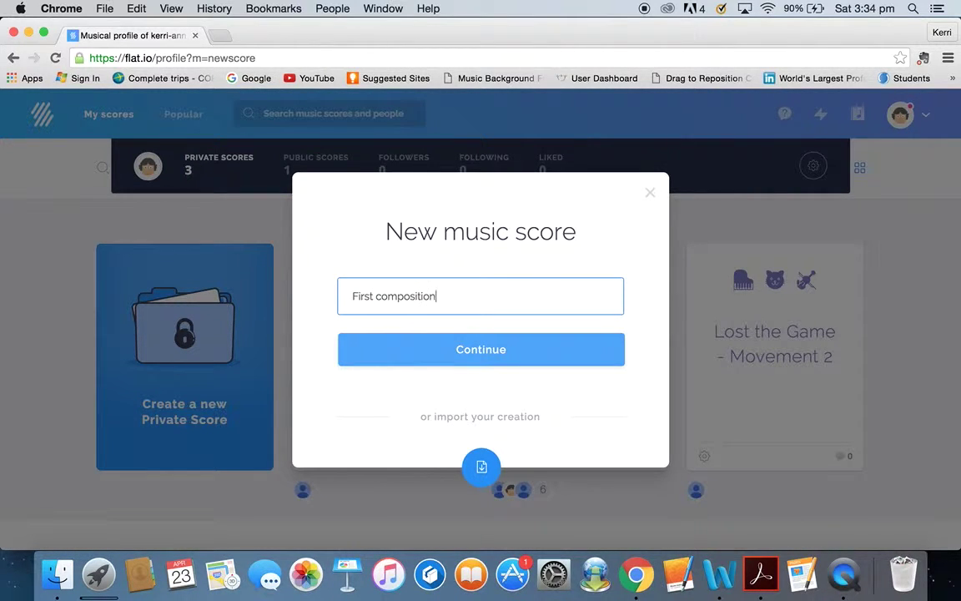
click(459, 354)
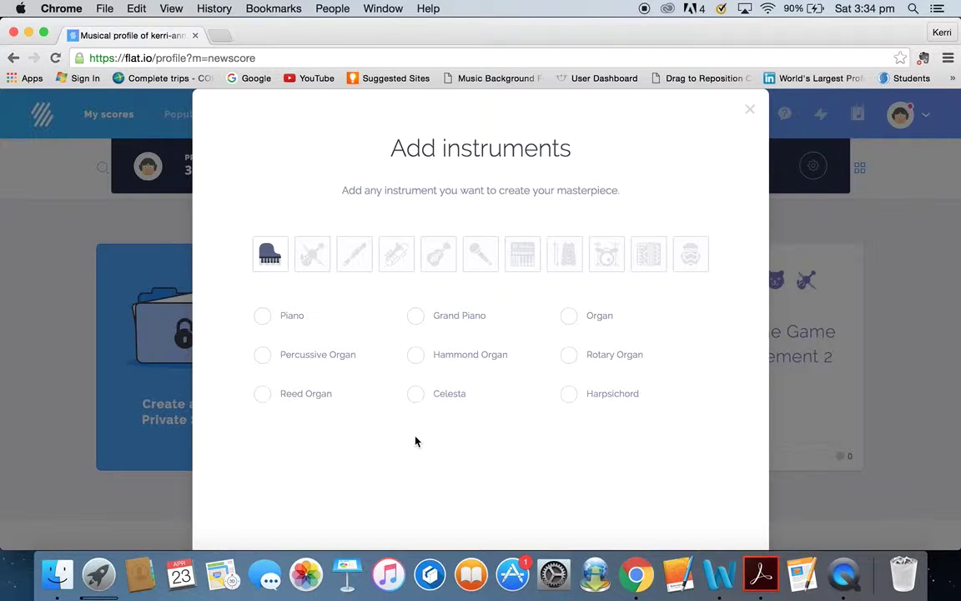
Step: Preview the strings, woodwind, brass, plucked-string and vocal instrument categories
click(315, 268)
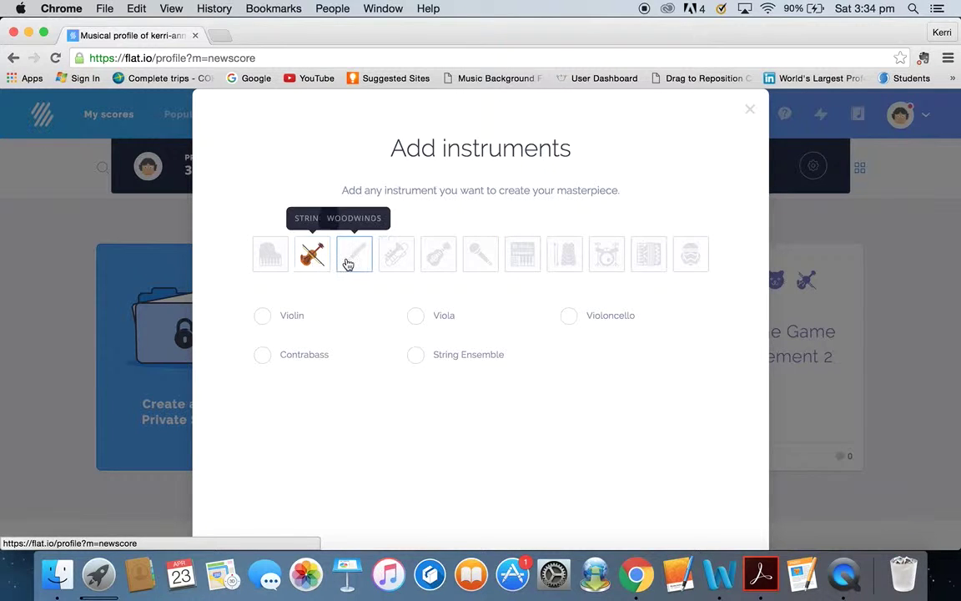
click(349, 264)
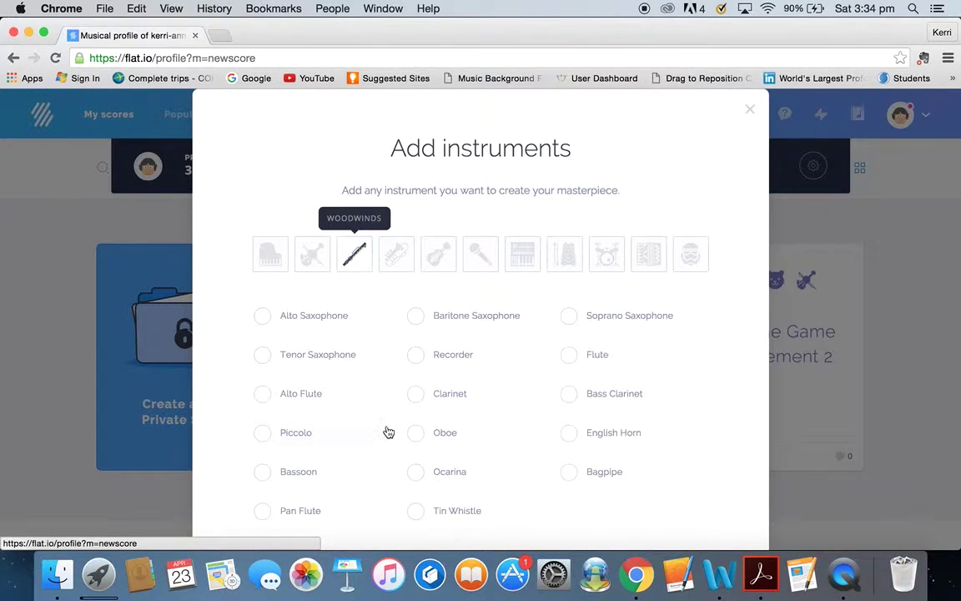
scroll(388, 431, down, 3)
scroll(388, 432, up, 3)
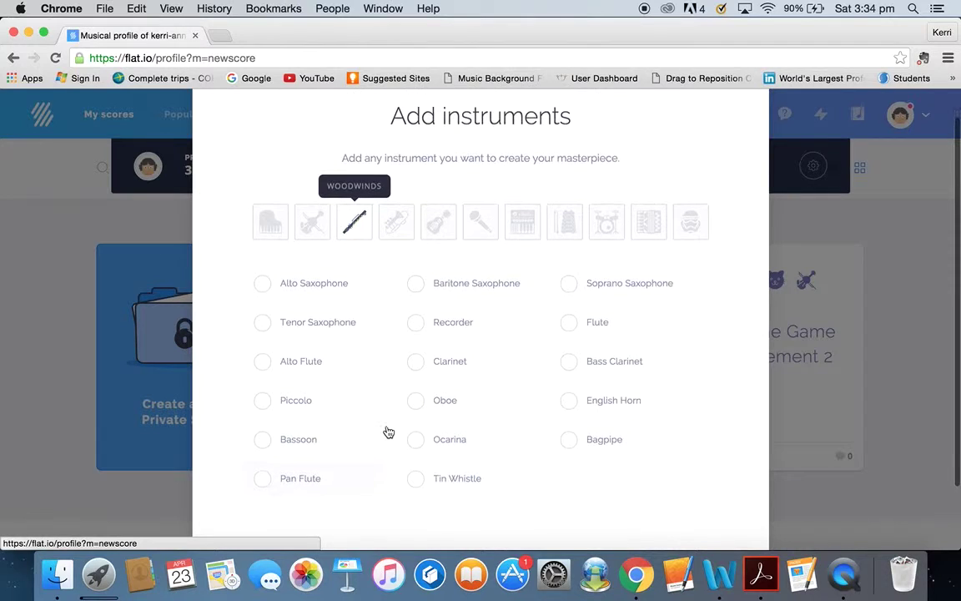
click(404, 252)
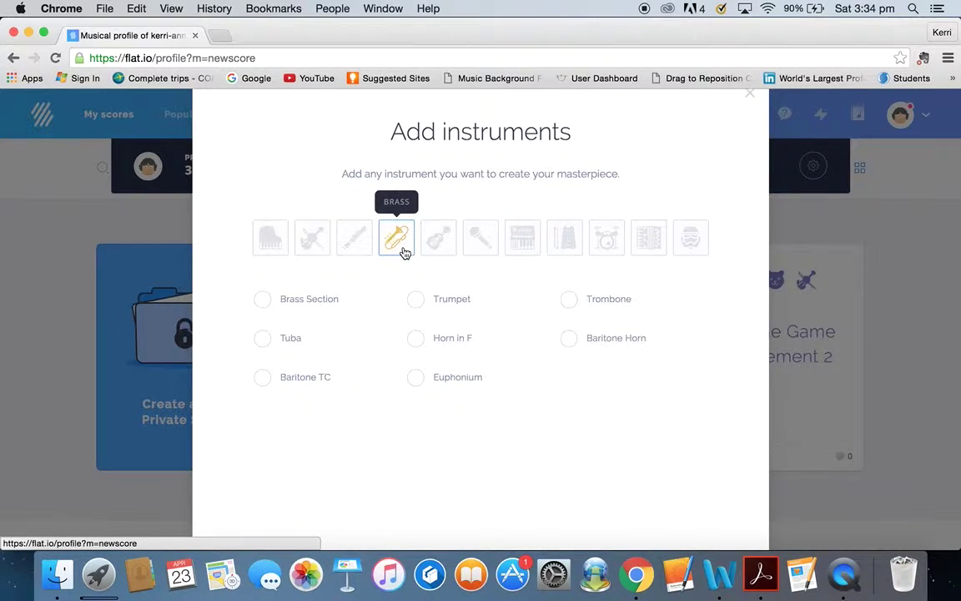
click(448, 250)
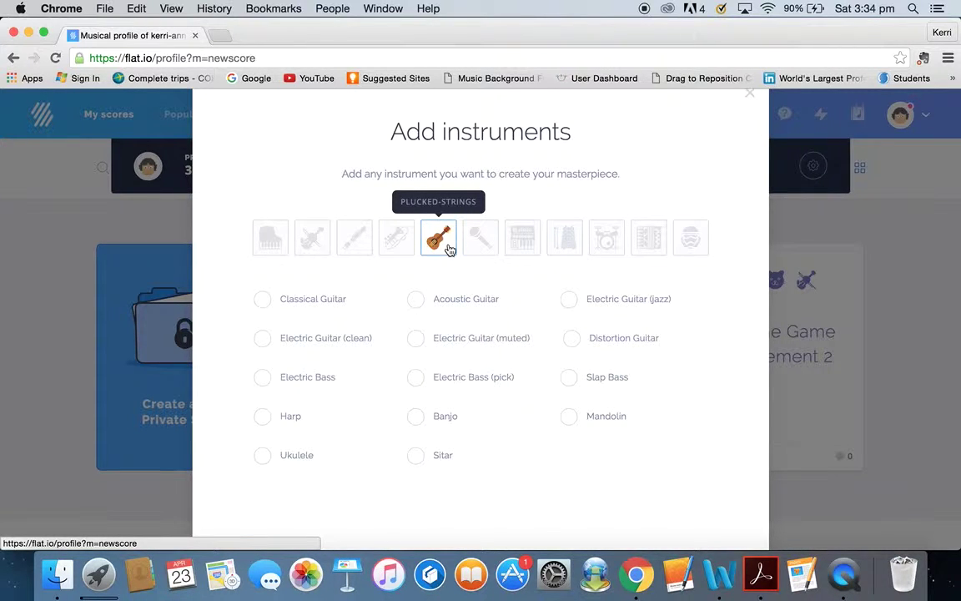
click(483, 244)
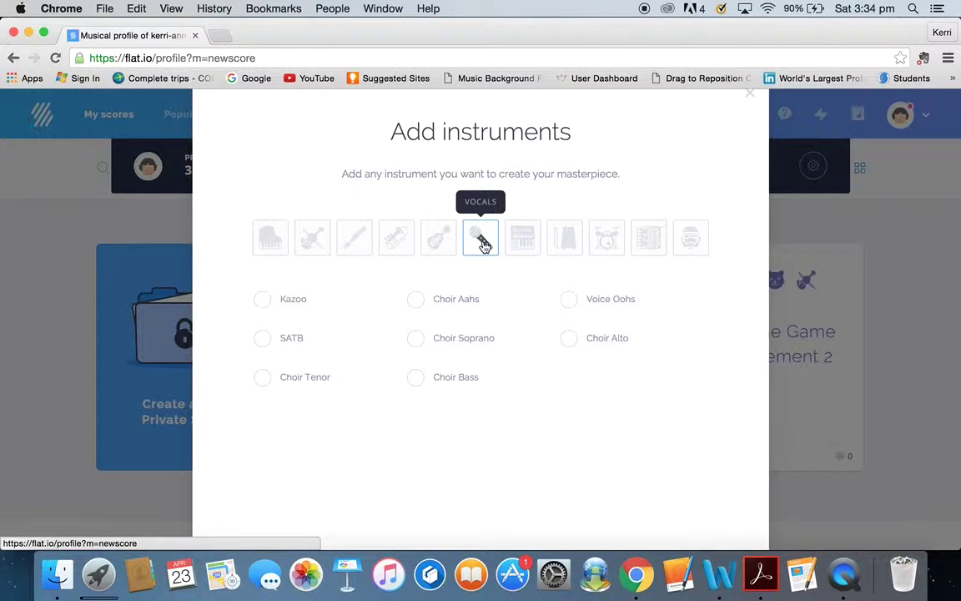
Step: Preview the electronic, pitched and unpitched percussion, free-reed and special categories
click(526, 249)
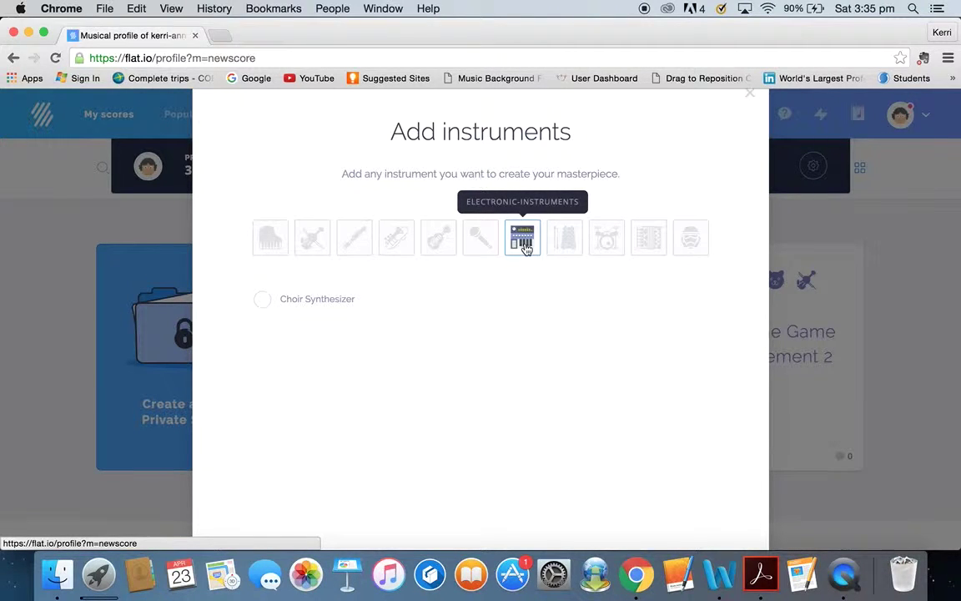
click(565, 248)
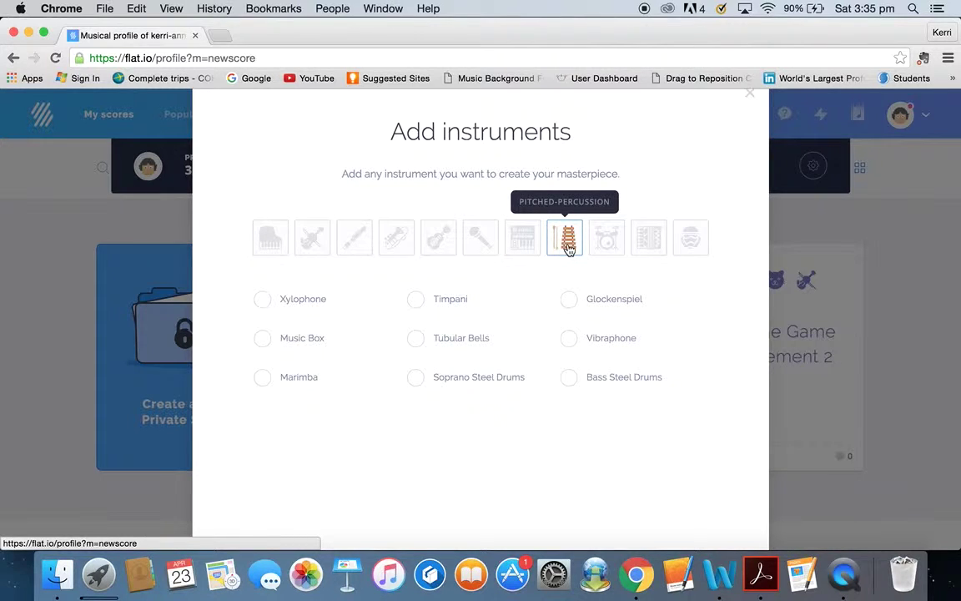
click(608, 243)
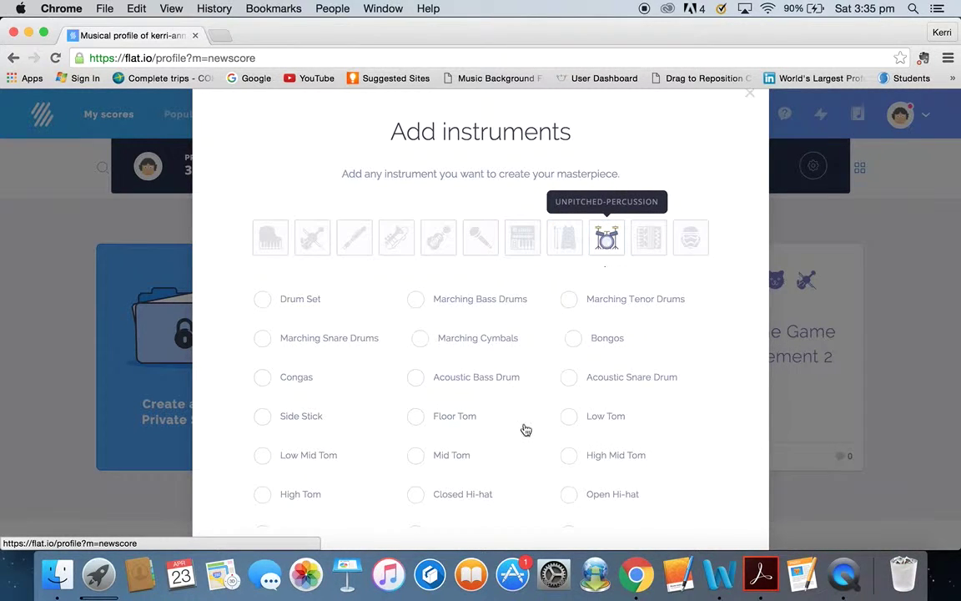
scroll(526, 429, down, 6)
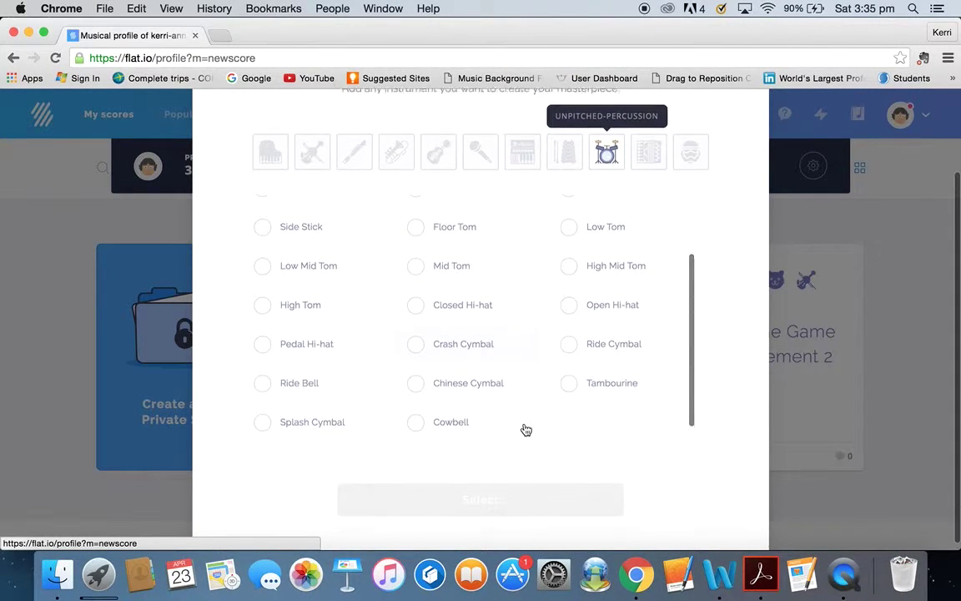
scroll(526, 430, up, 6)
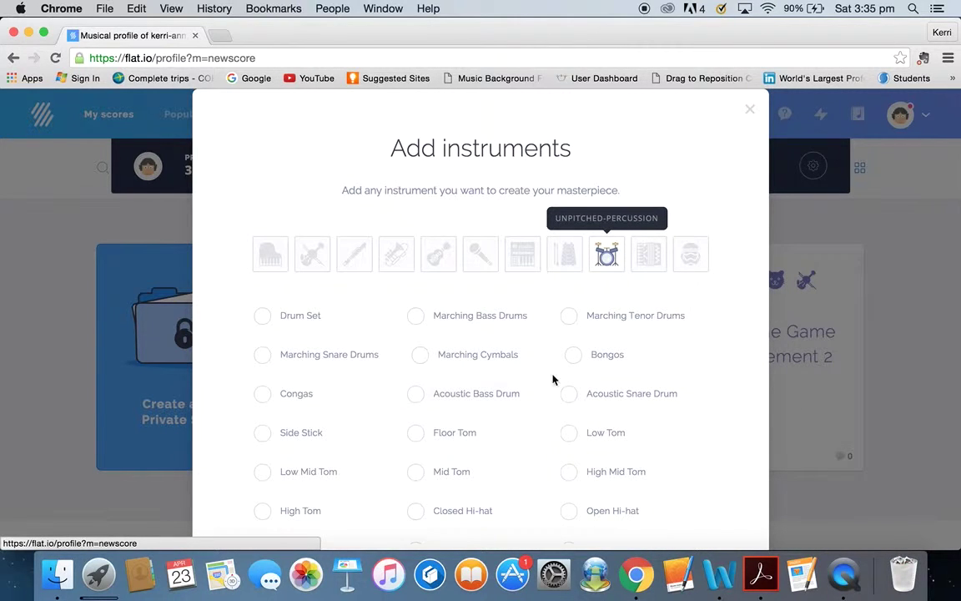
click(648, 261)
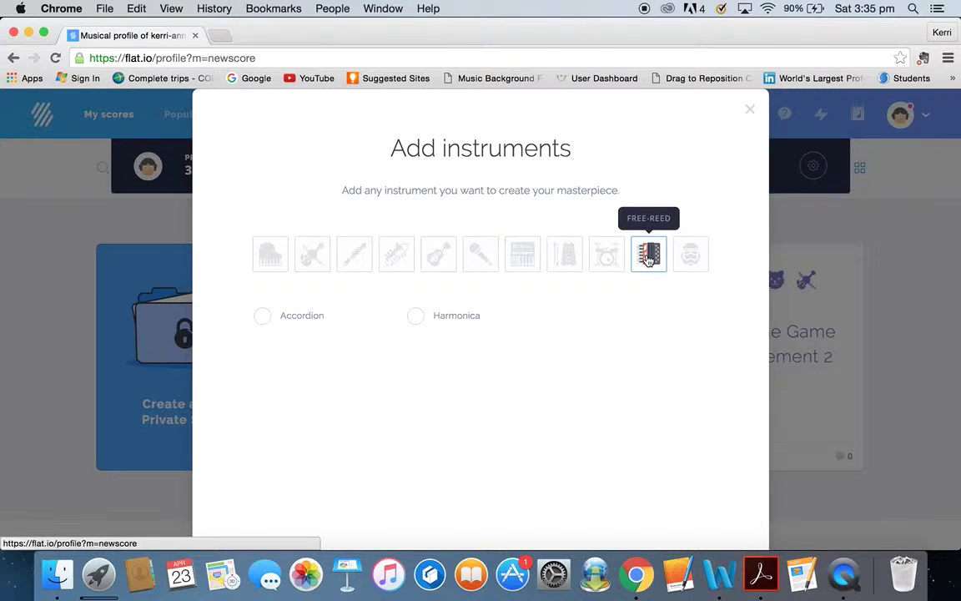
click(697, 260)
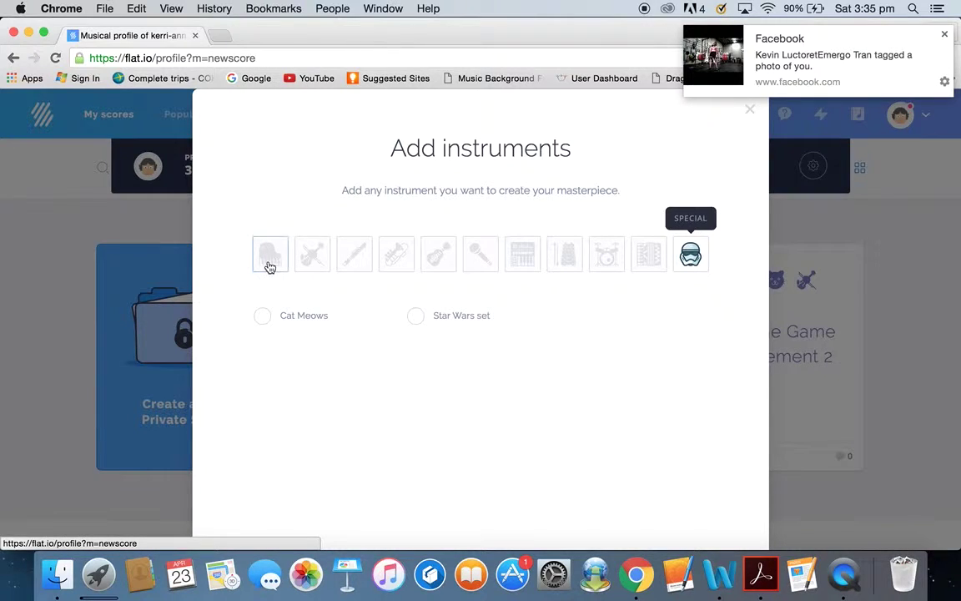
Step: Add Violin, Viola, Violoncello and Contrabass from the strings category
click(316, 254)
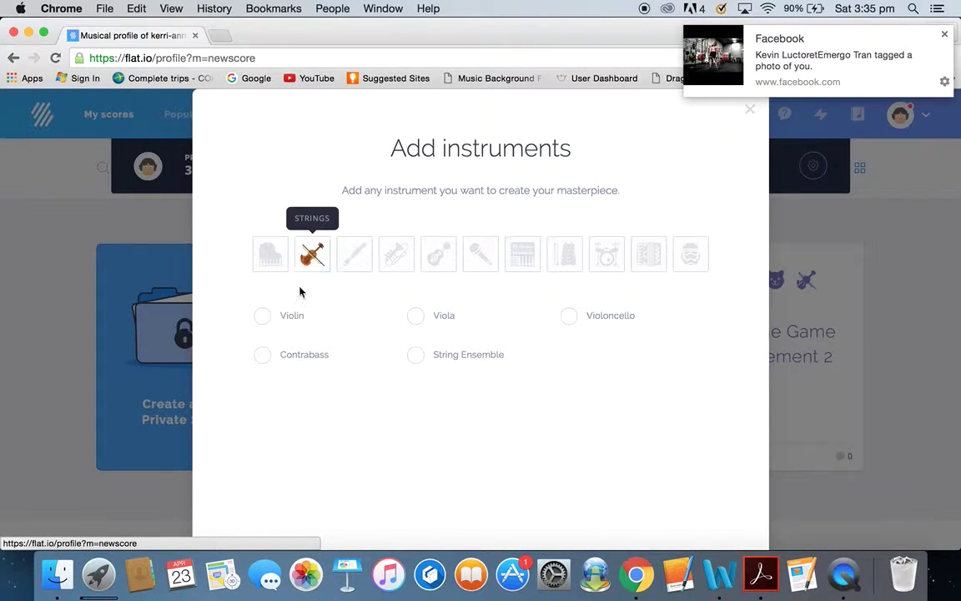
click(265, 322)
click(427, 325)
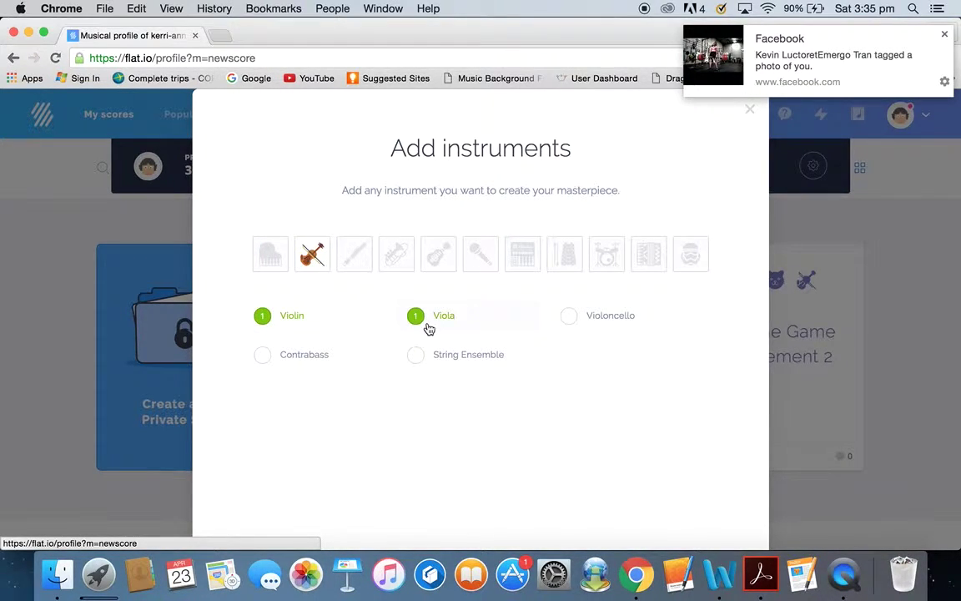
click(571, 322)
click(265, 357)
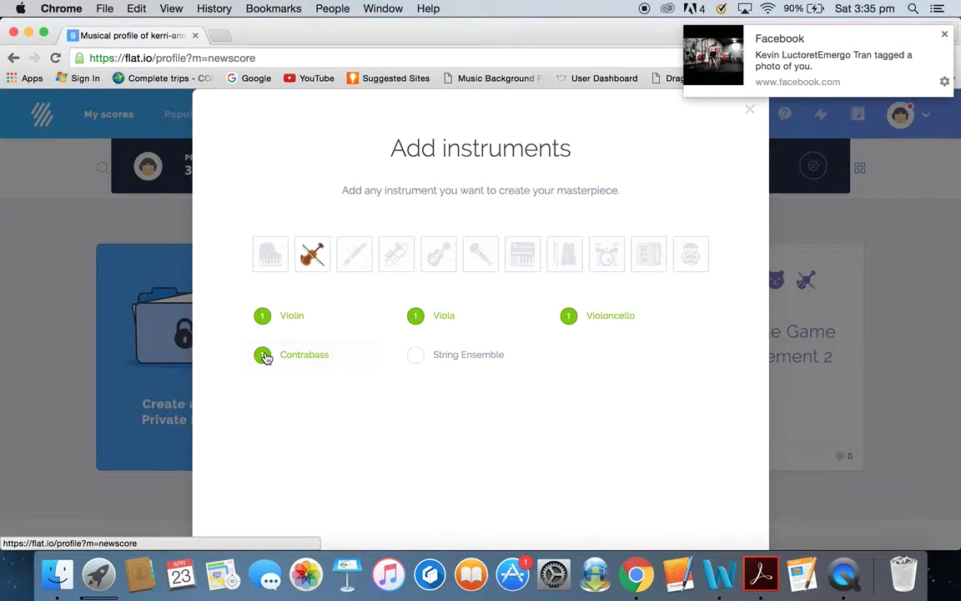
Step: Reset Contrabass to a single instrument and confirm the four-instrument selection
text(5)
text(2)
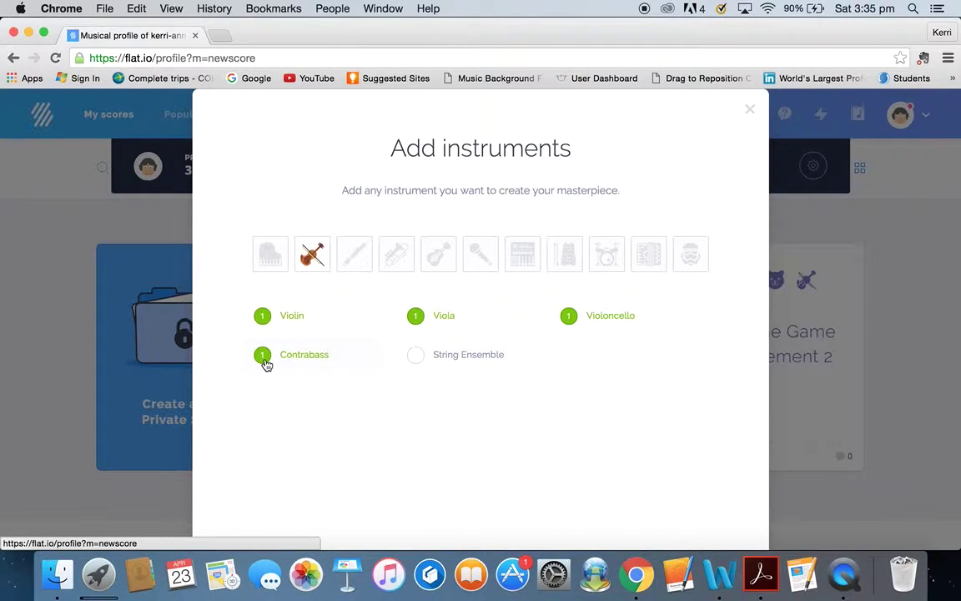
click(265, 363)
click(263, 357)
scroll(264, 357, down, 3)
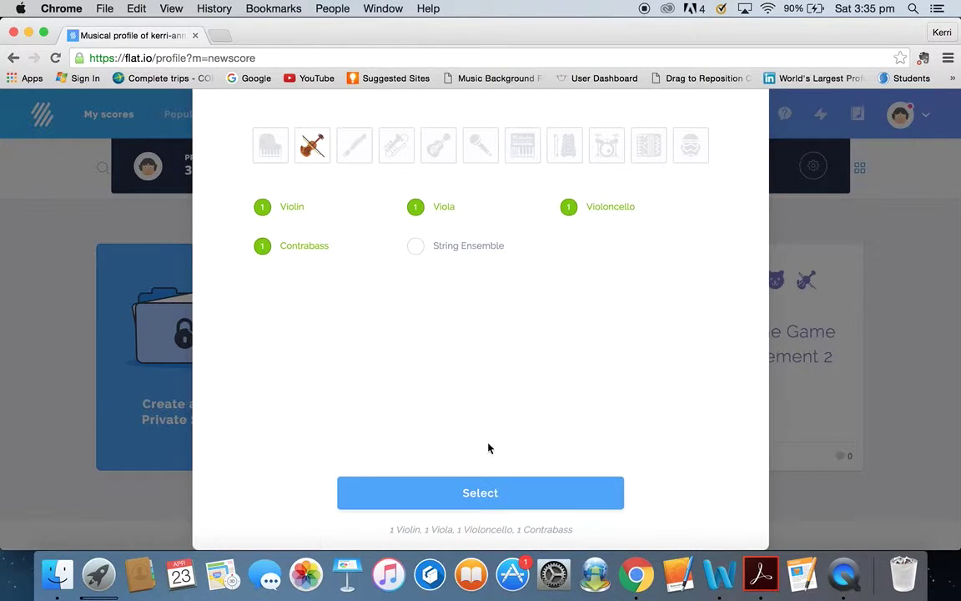
click(495, 506)
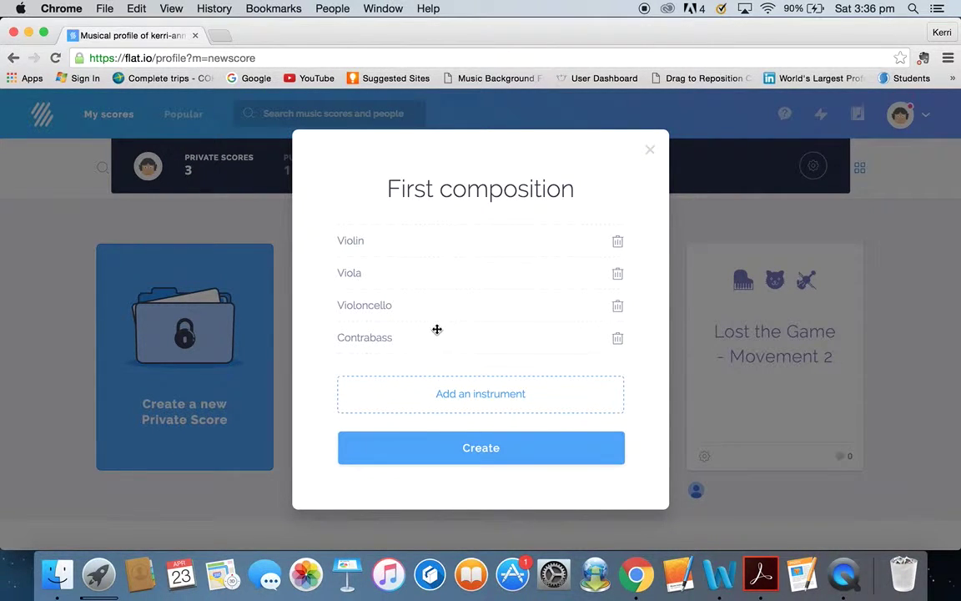
Step: Review the four-instrument list, trying to move Contrabass, then create the score
drag(437, 330, 415, 352)
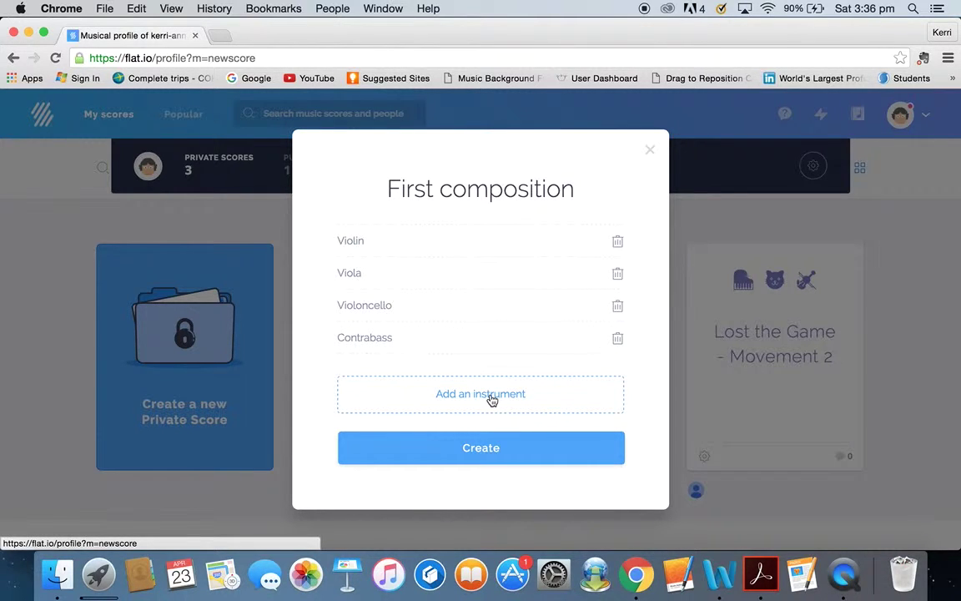
click(489, 453)
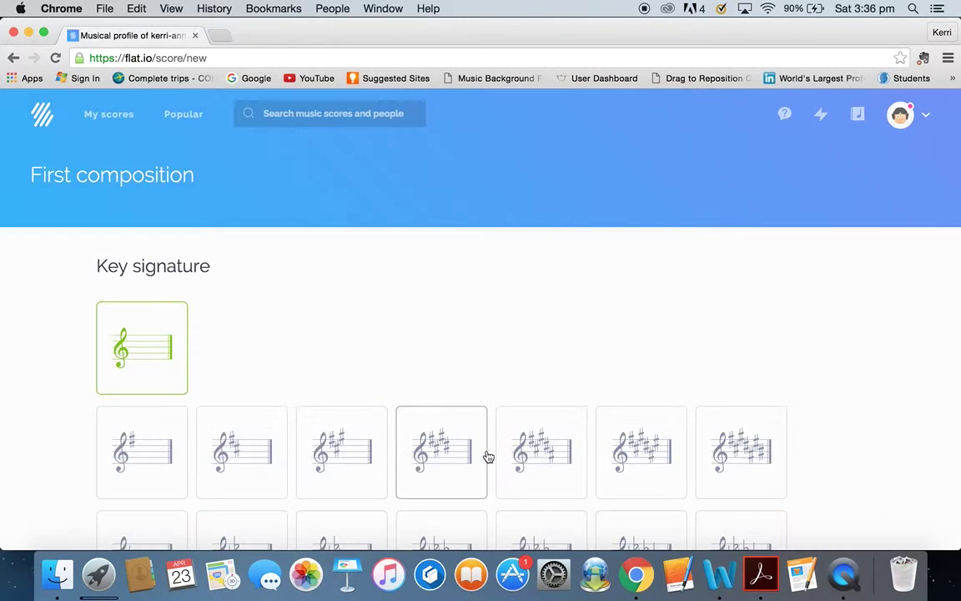
Step: Pick the one-flat F major key, keep 4/4 time, and start composing
scroll(433, 298, down, 3)
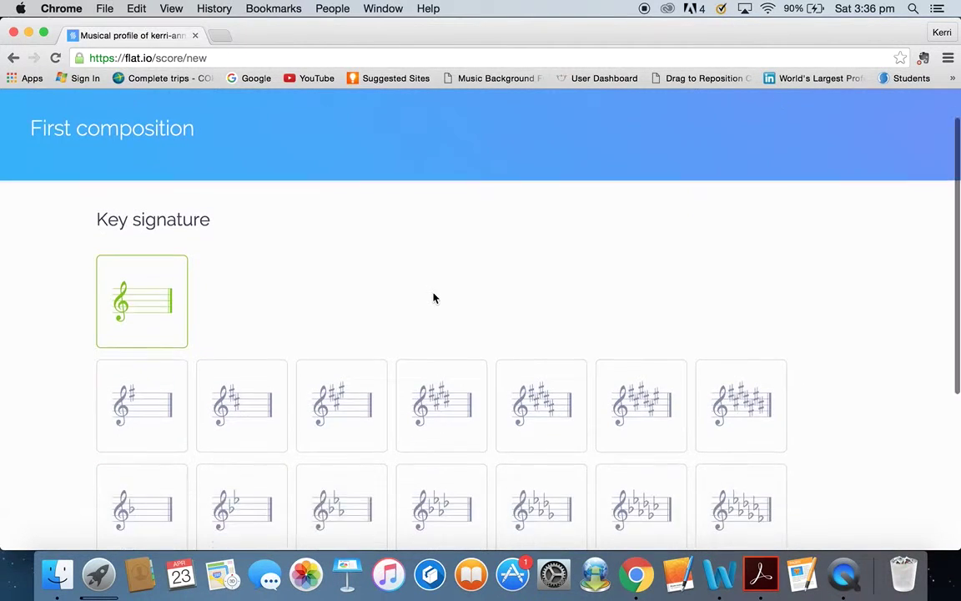
scroll(433, 298, down, 2)
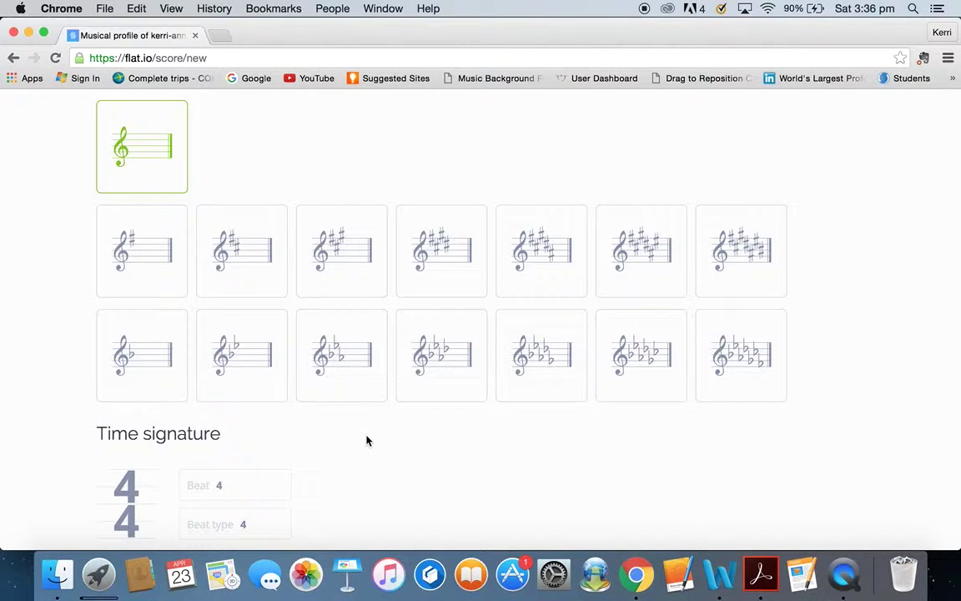
click(153, 373)
scroll(380, 444, down, 2)
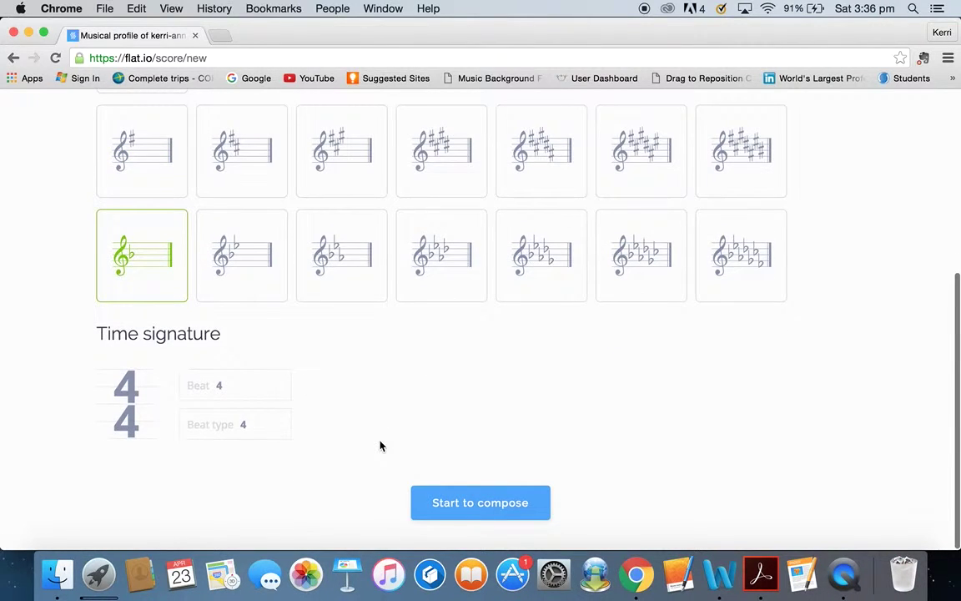
click(510, 513)
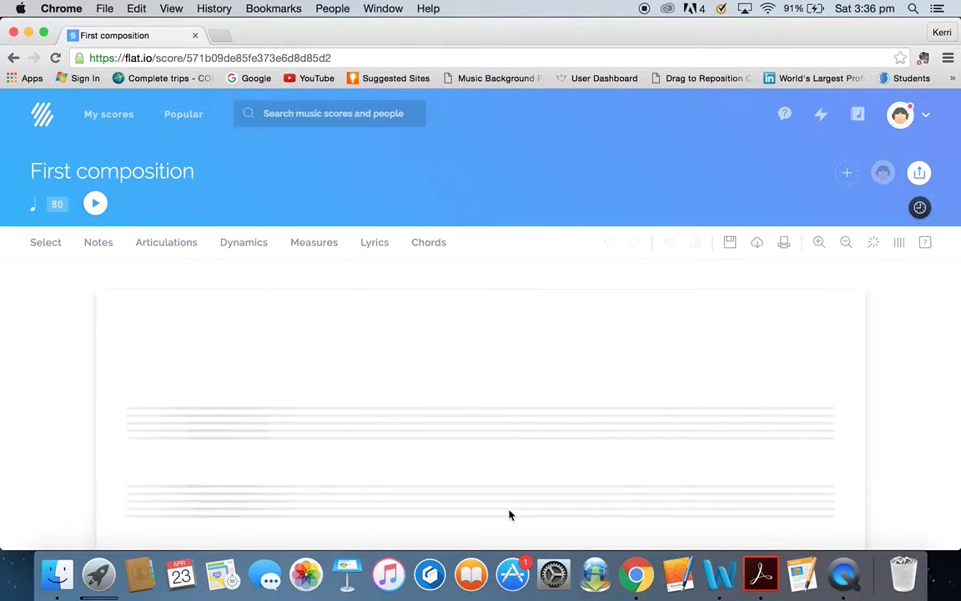
Step: Append three empty measures from the Measures tools so each string staff has four bars
scroll(509, 515, down, 5)
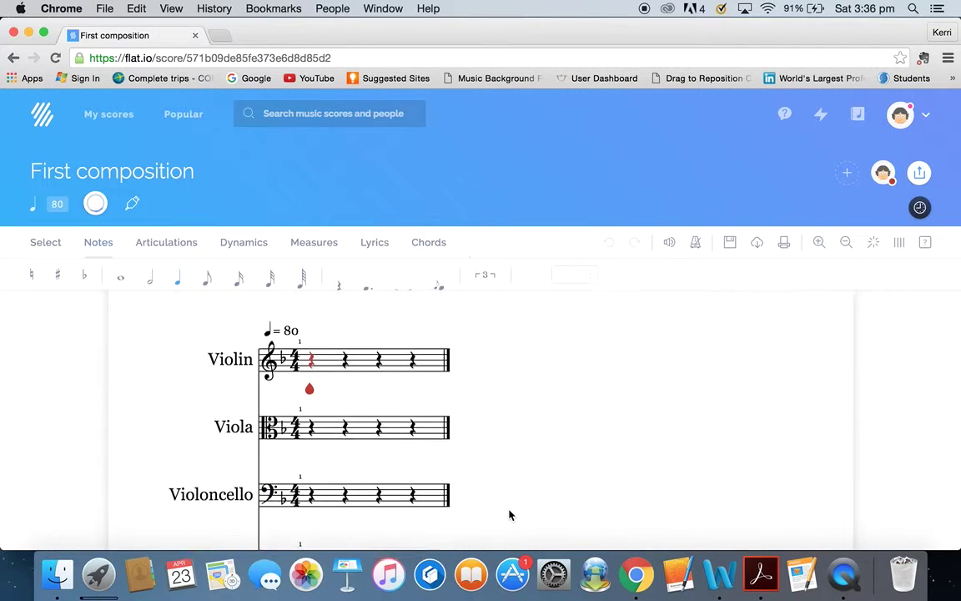
scroll(509, 514, up, 4)
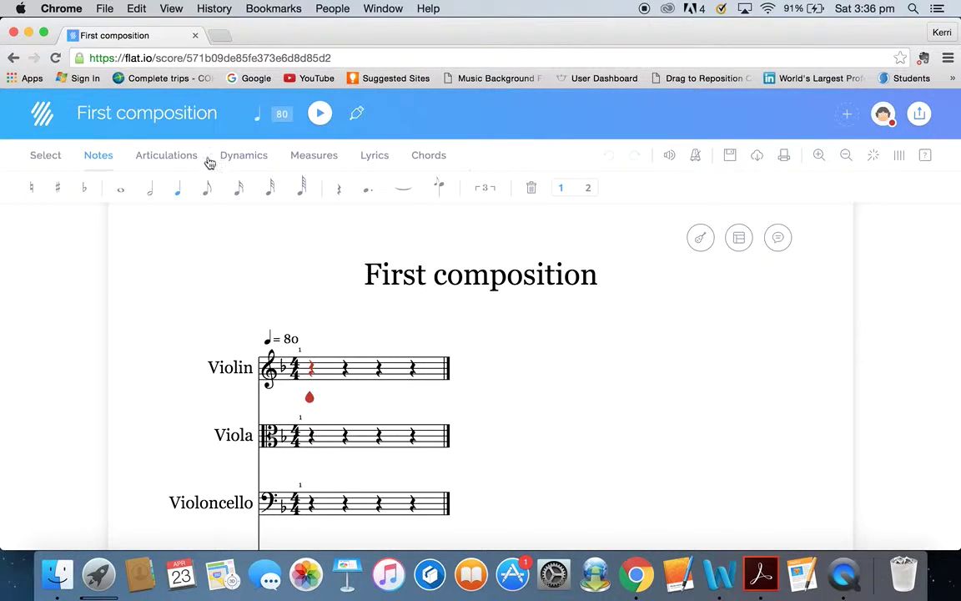
click(309, 163)
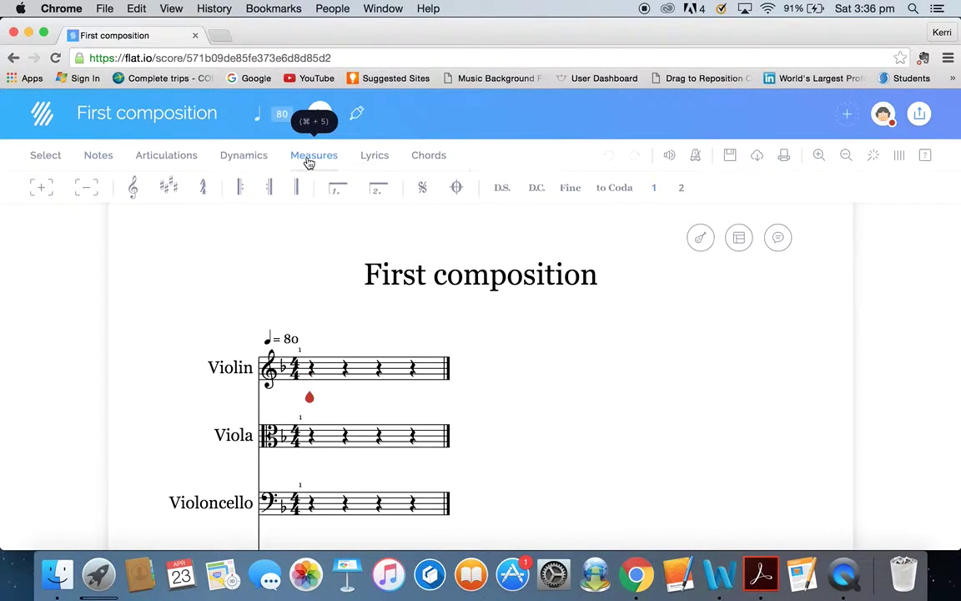
click(44, 191)
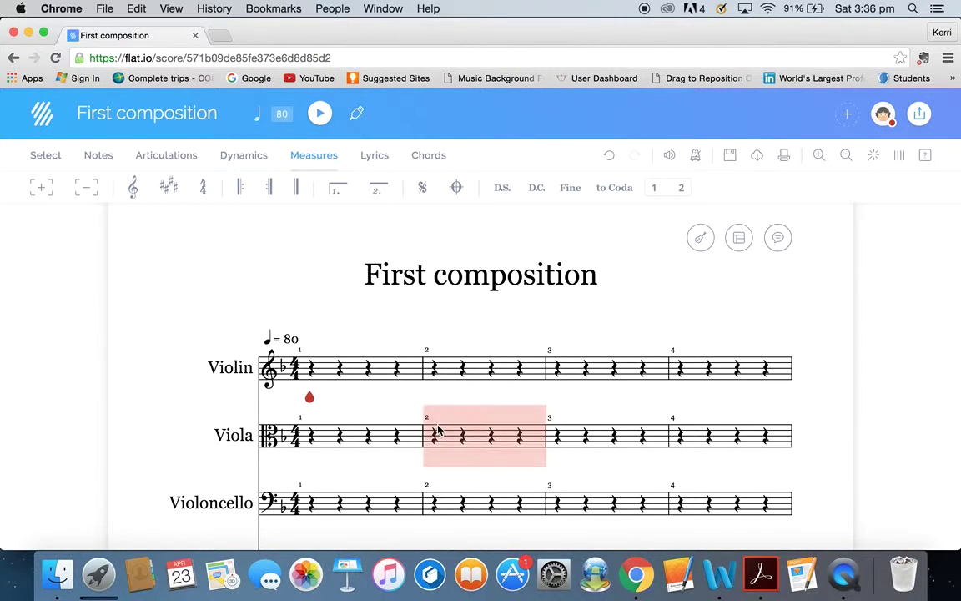
scroll(438, 430, down, 6)
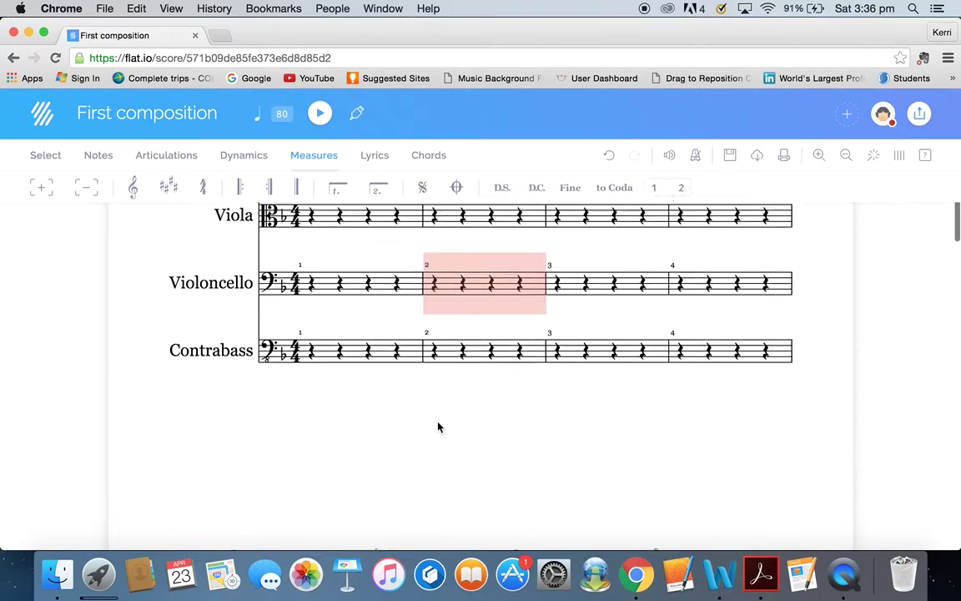
scroll(438, 427, down, 10)
scroll(438, 427, up, 15)
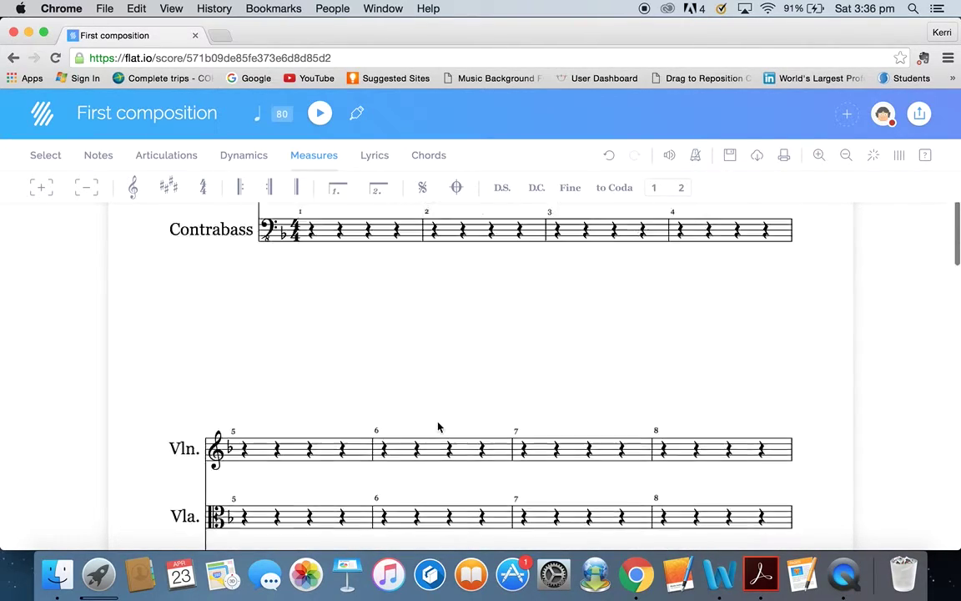
scroll(440, 422, down, 2)
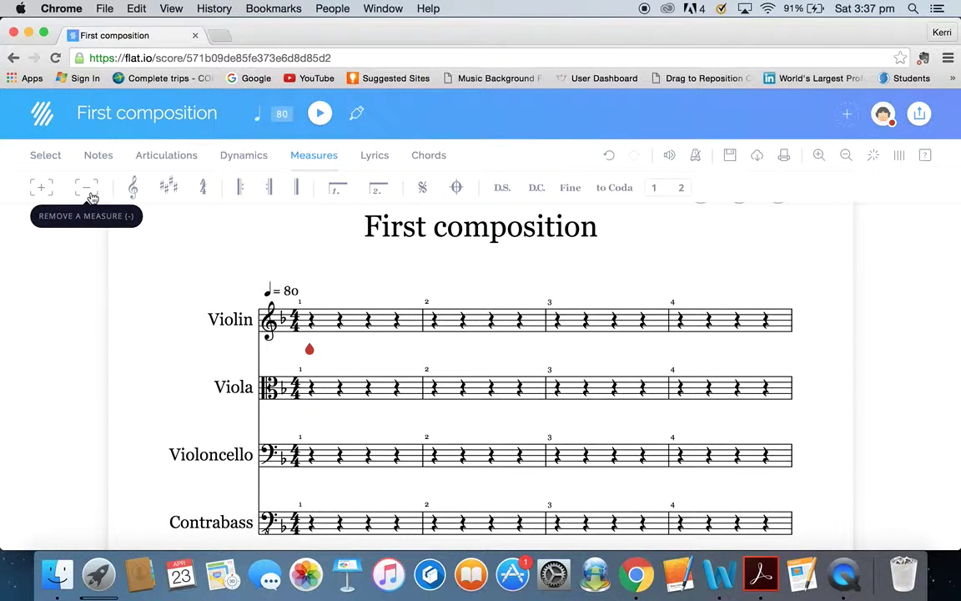
click(52, 157)
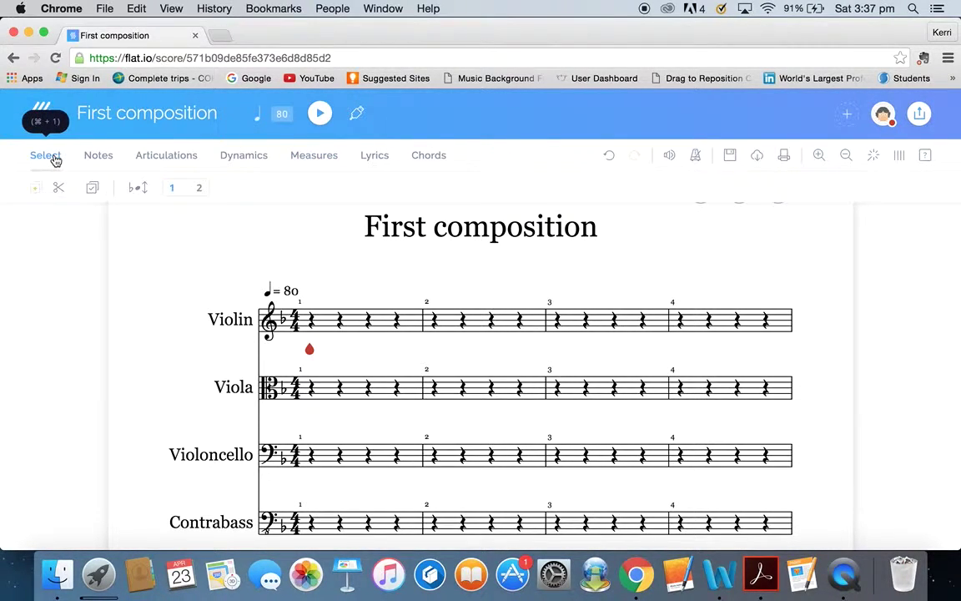
click(289, 291)
drag(327, 330, 437, 325)
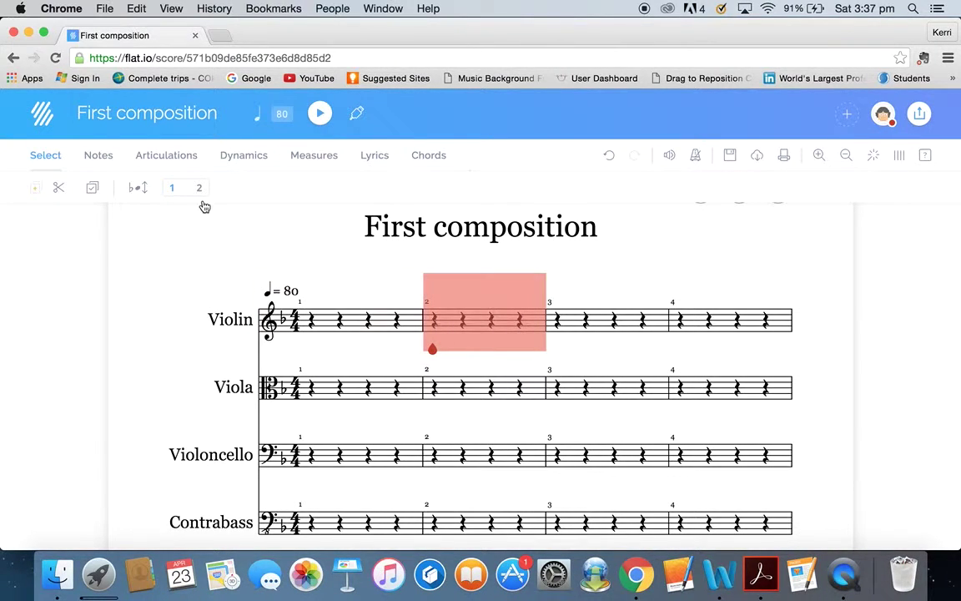
click(100, 157)
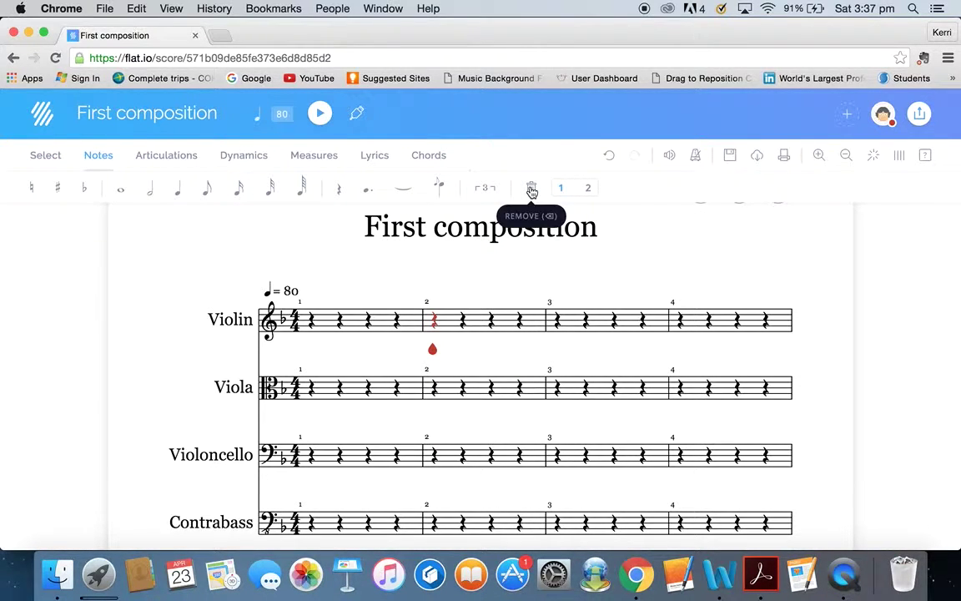
click(171, 159)
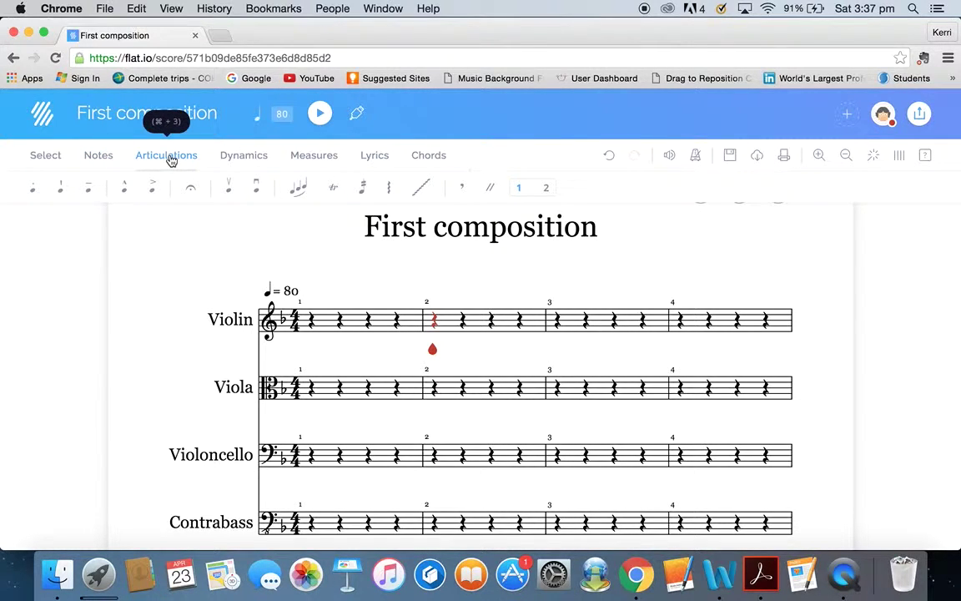
click(241, 162)
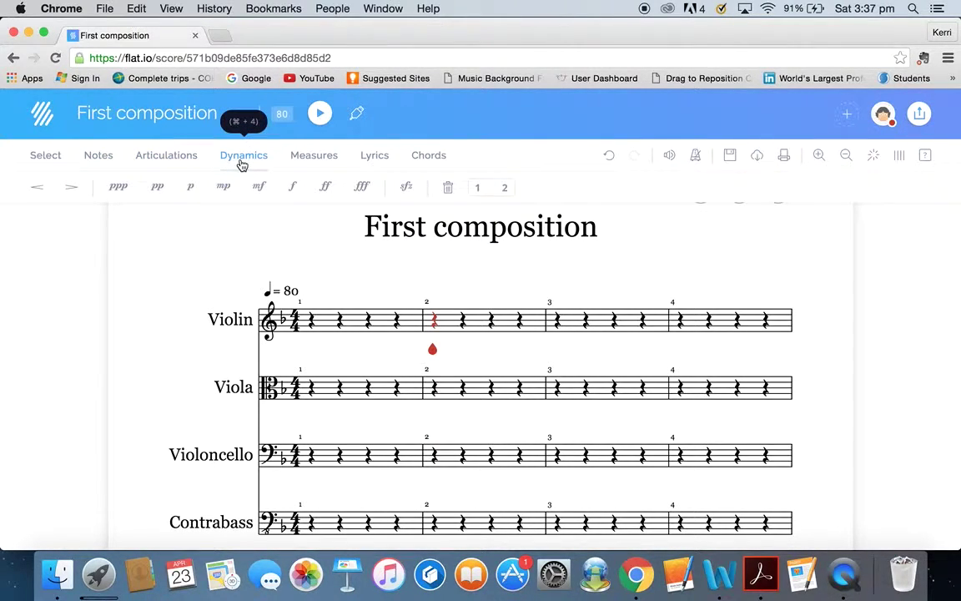
click(311, 161)
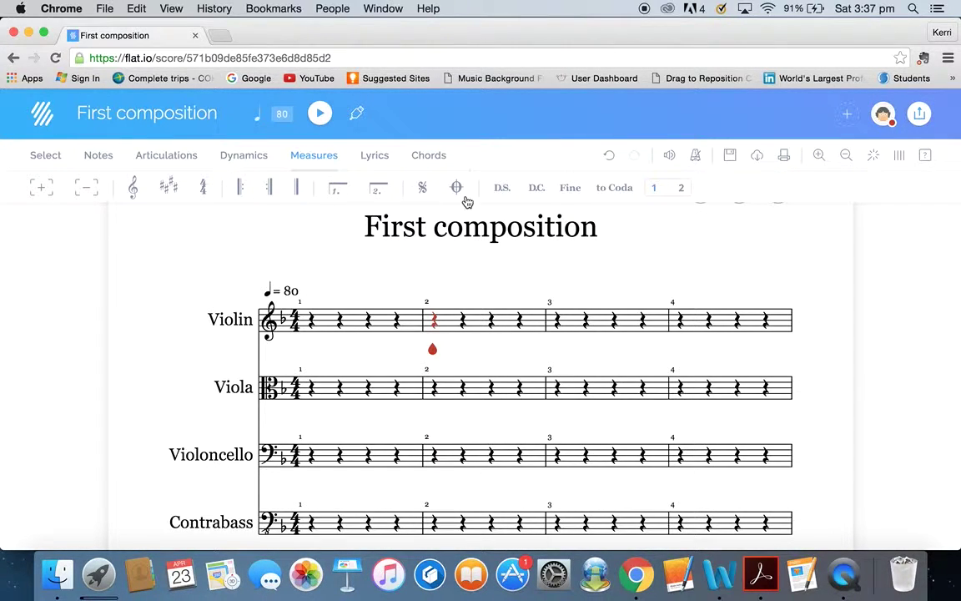
click(375, 156)
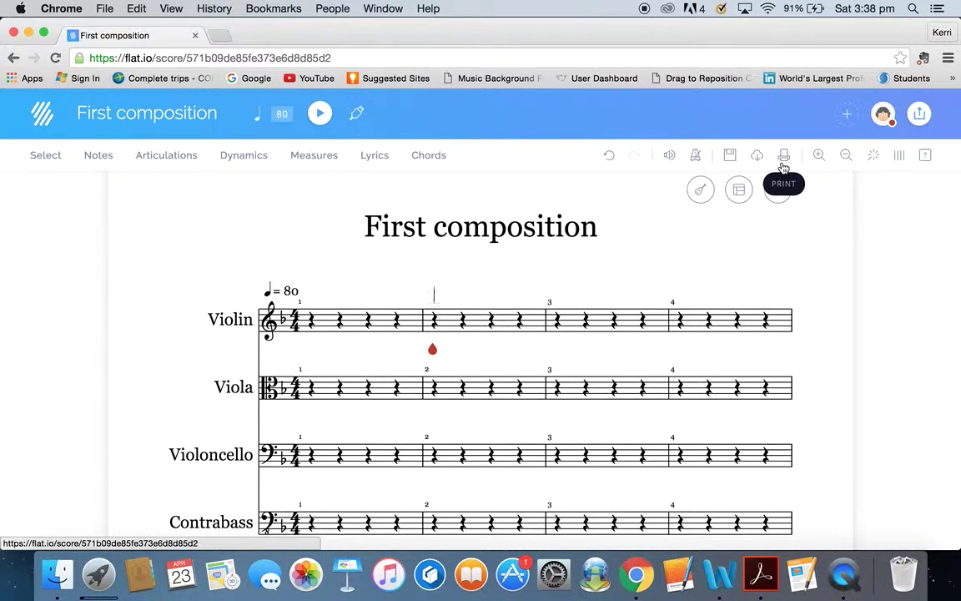
Step: Switch the score's page display mode to track layout
click(900, 157)
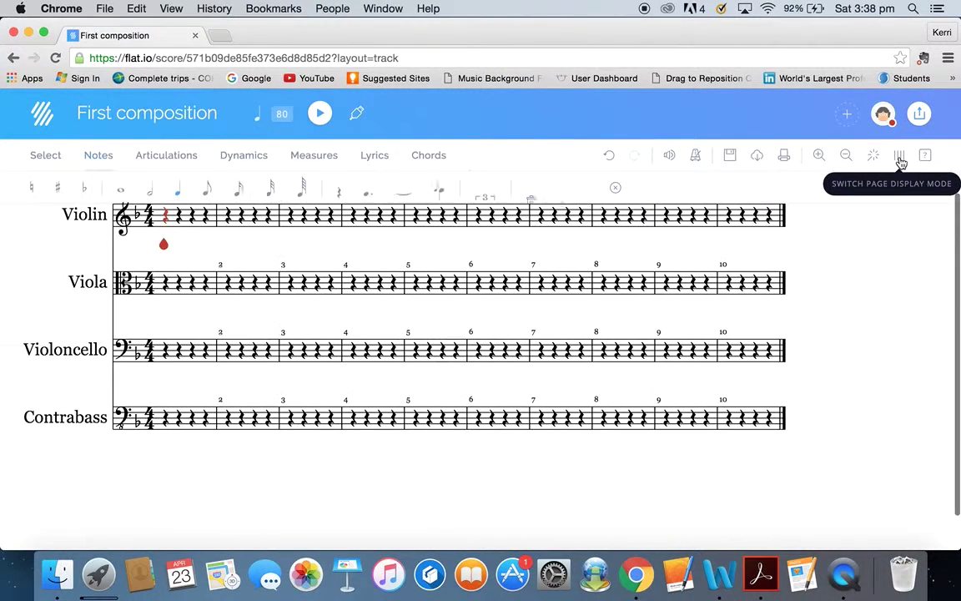